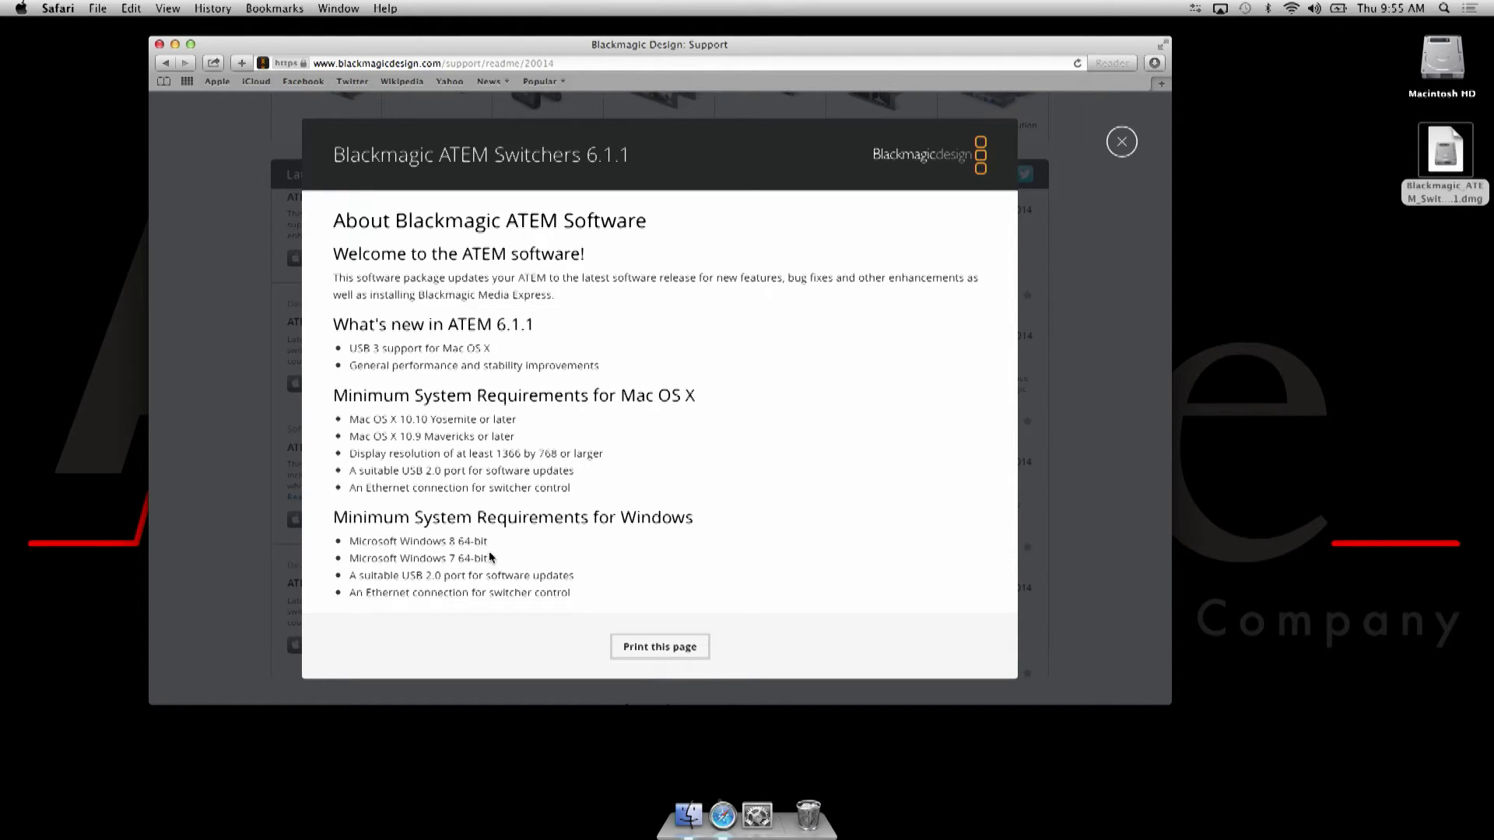
Close the readme notes and scroll back to the top of the support page
left_click(1120, 143)
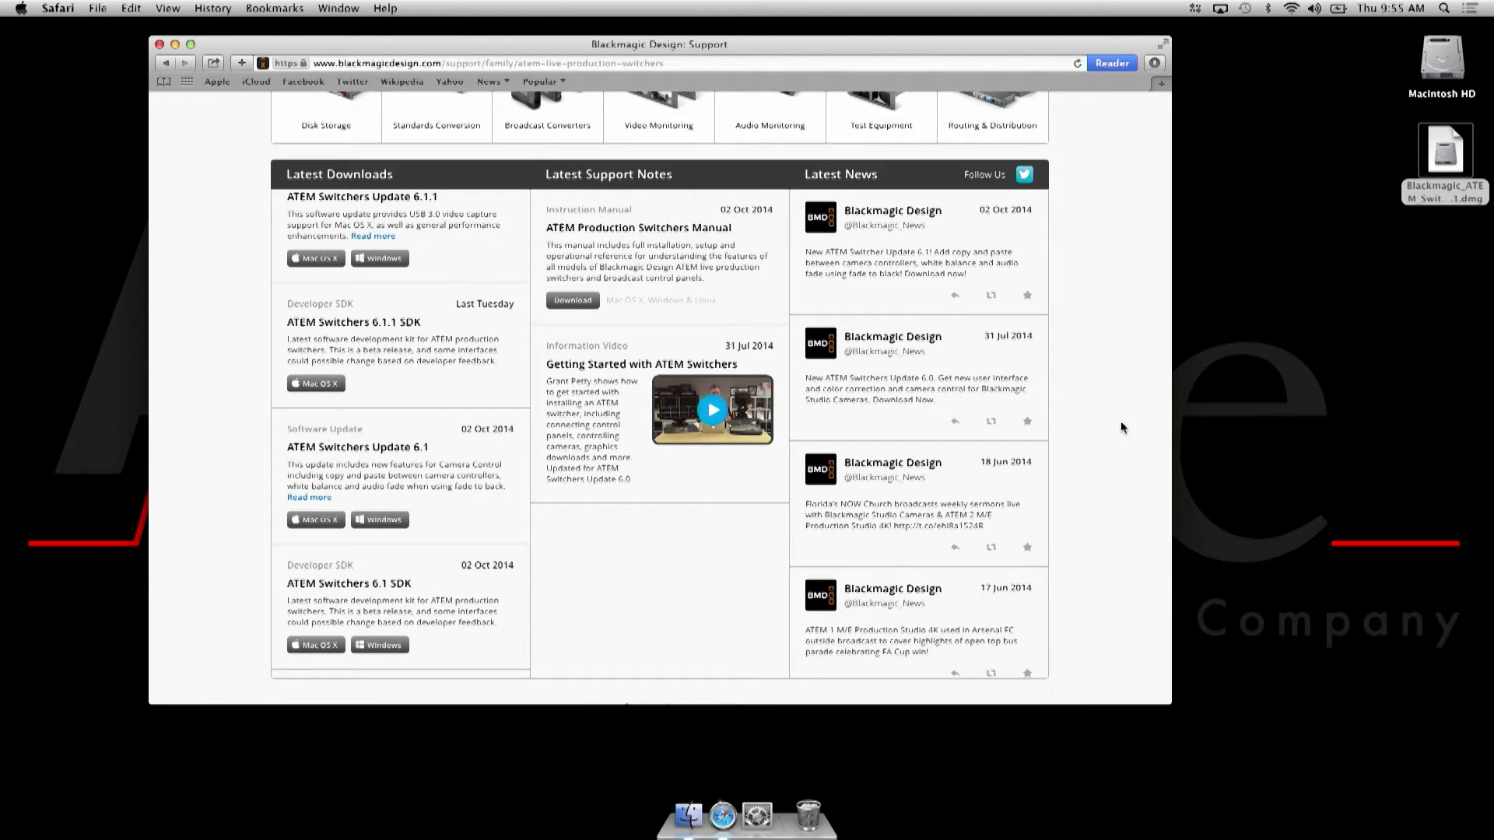
scroll(1122, 424, "up", 5)
scroll(721, 399, "up", 5)
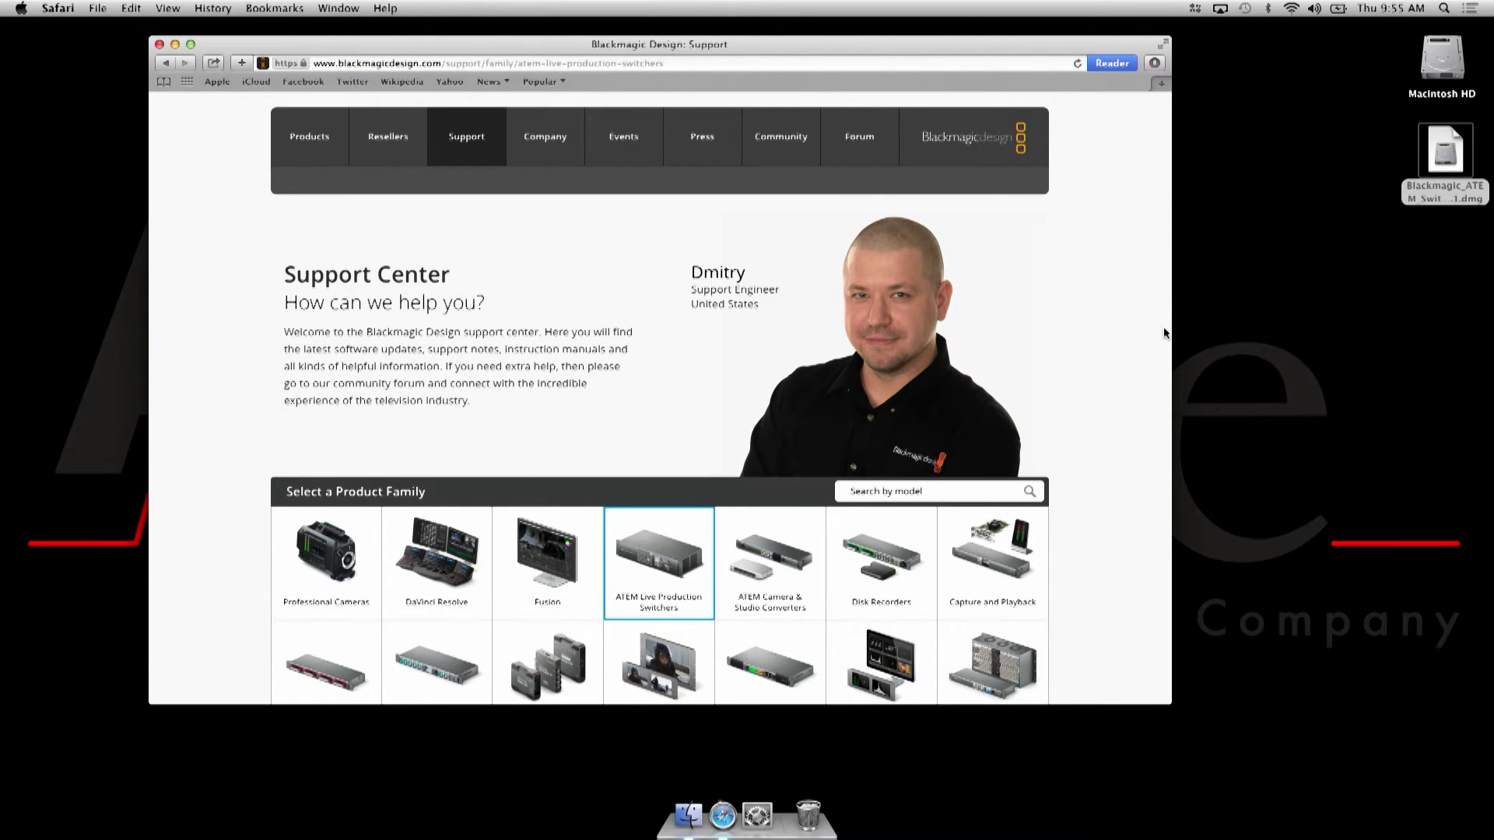
Visit ATEM Camera & Studio Converters, return to ATEM Live Production Switchers, and select the desktop dmg
left_click(777, 585)
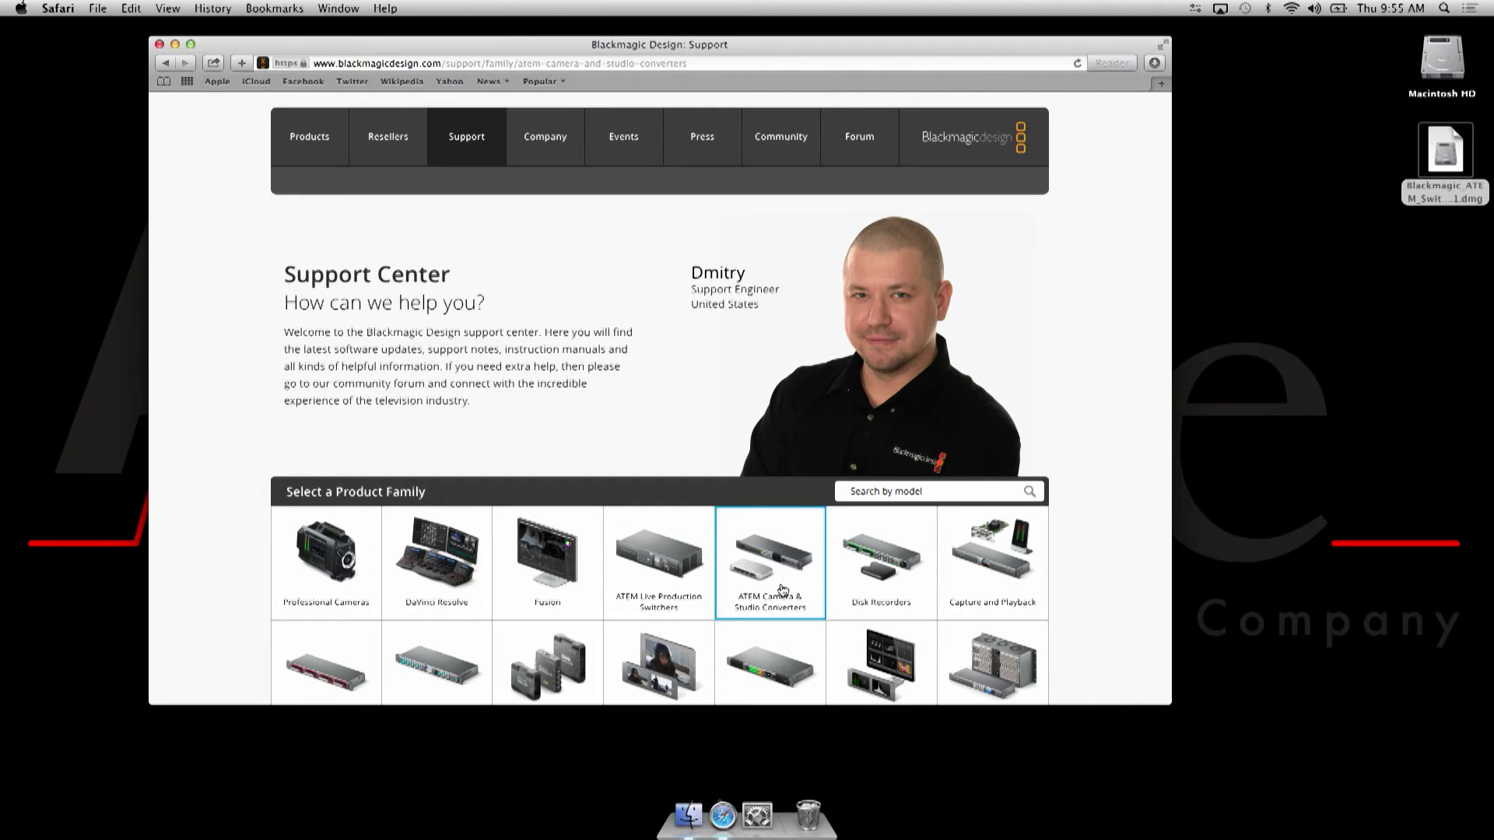
scroll(936, 521, "down", 10)
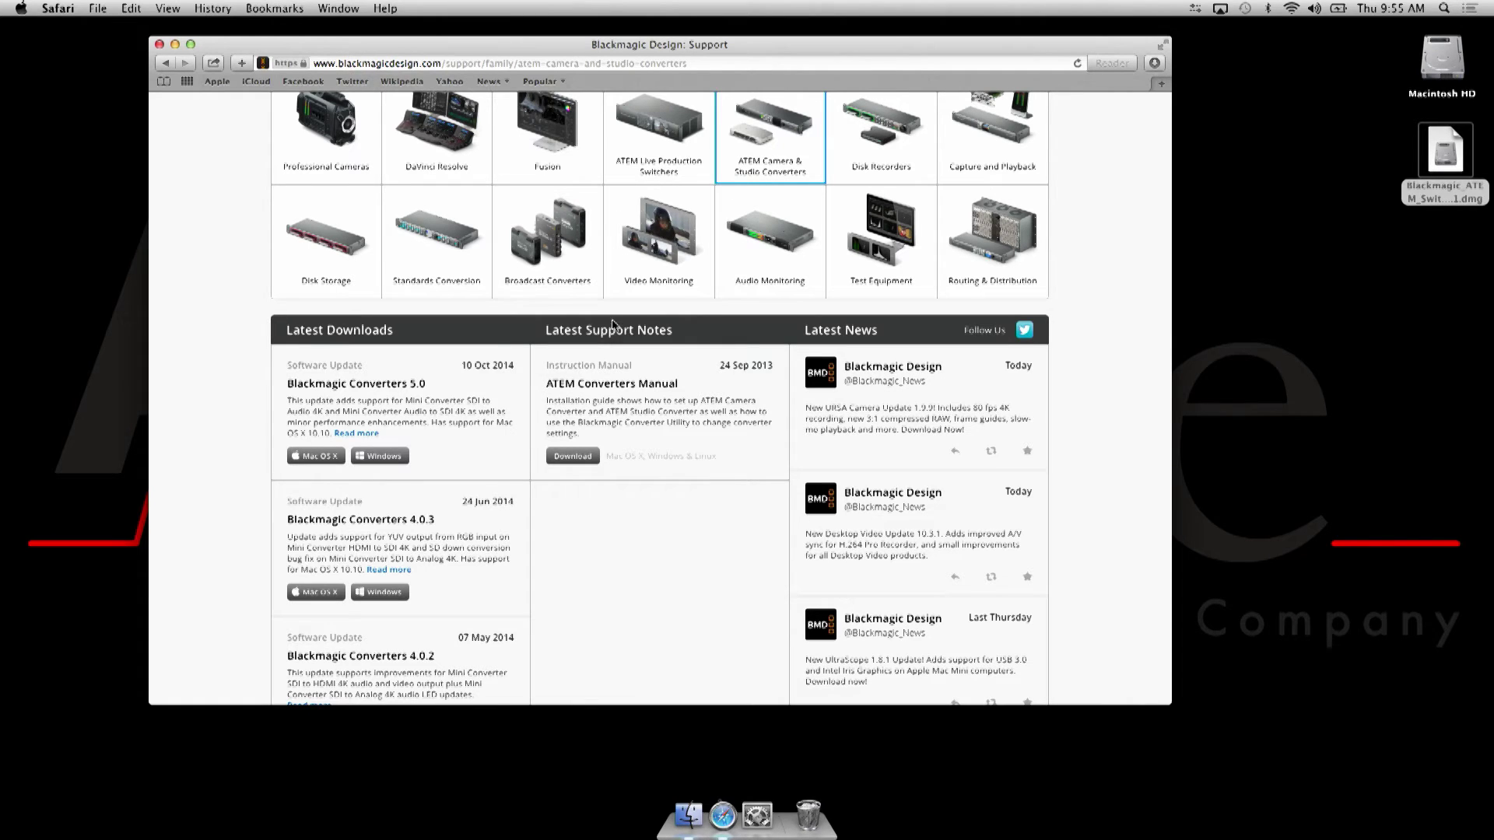
left_click(663, 177)
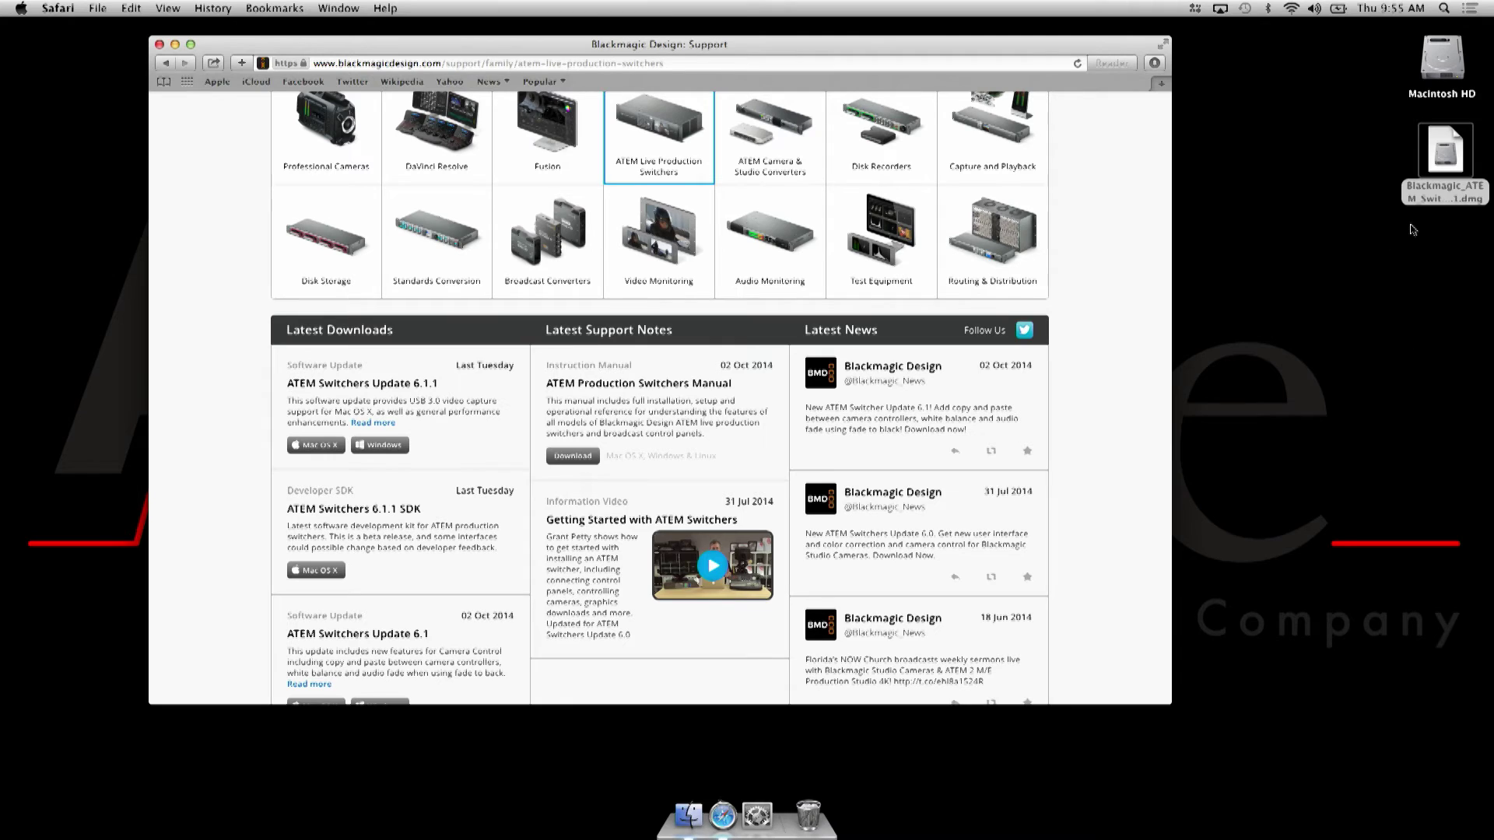
left_click(1446, 178)
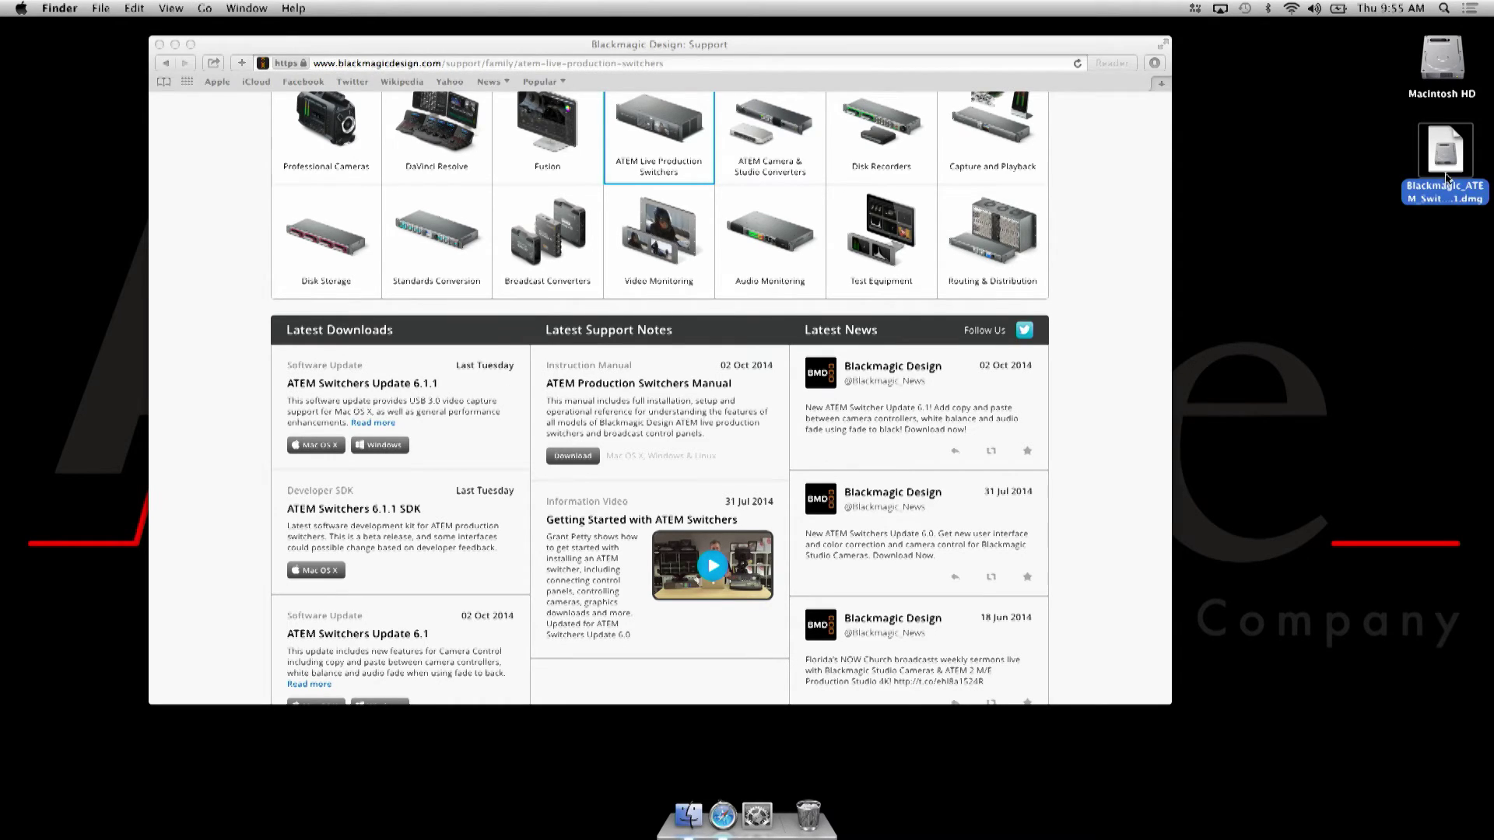
Mount the Blackmagic_ATEM disk image and launch the Install ATEM v6.1.1 package
double_click(1446, 178)
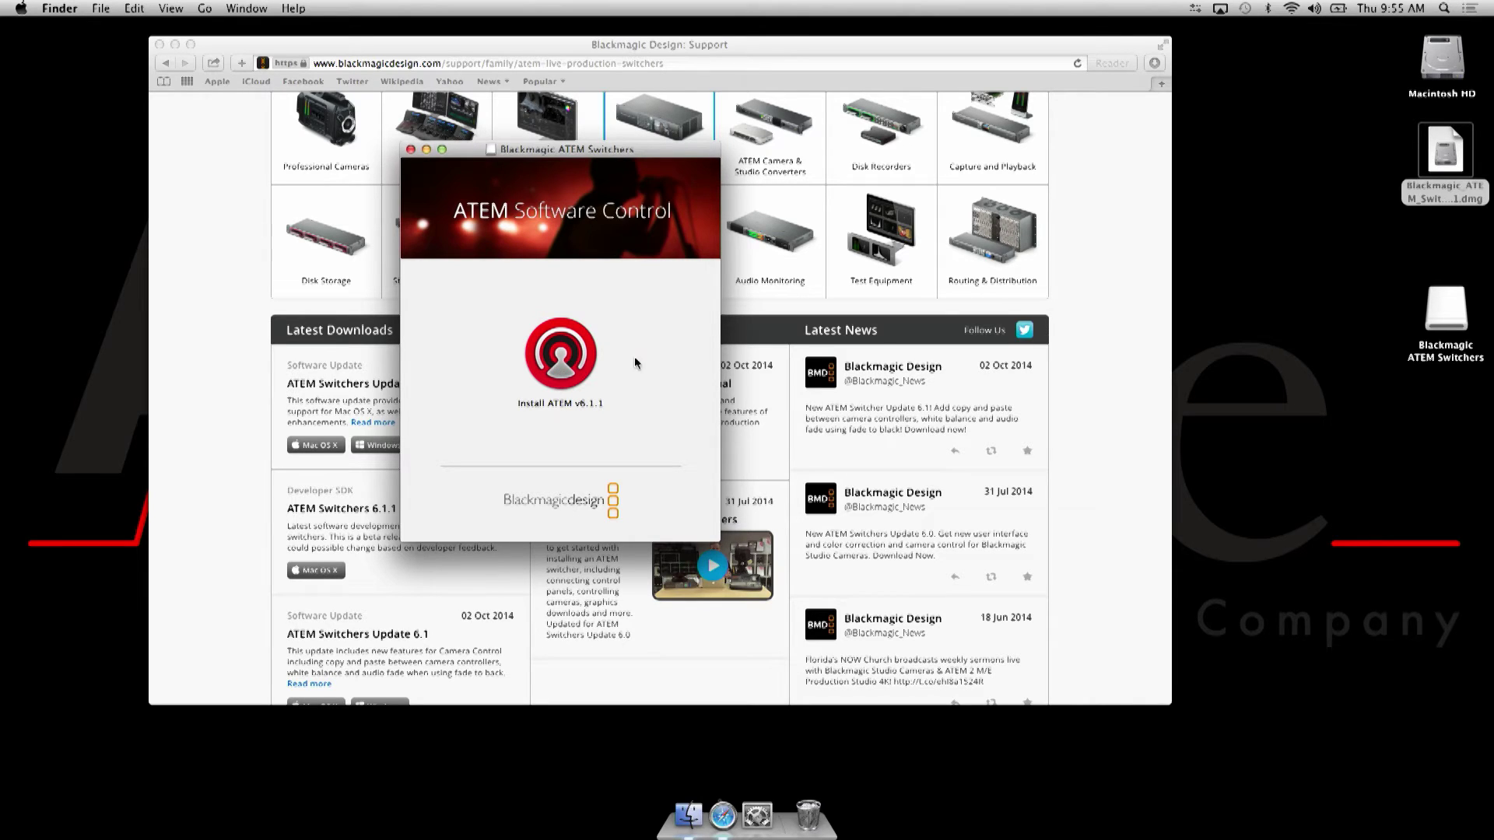
double_click(571, 367)
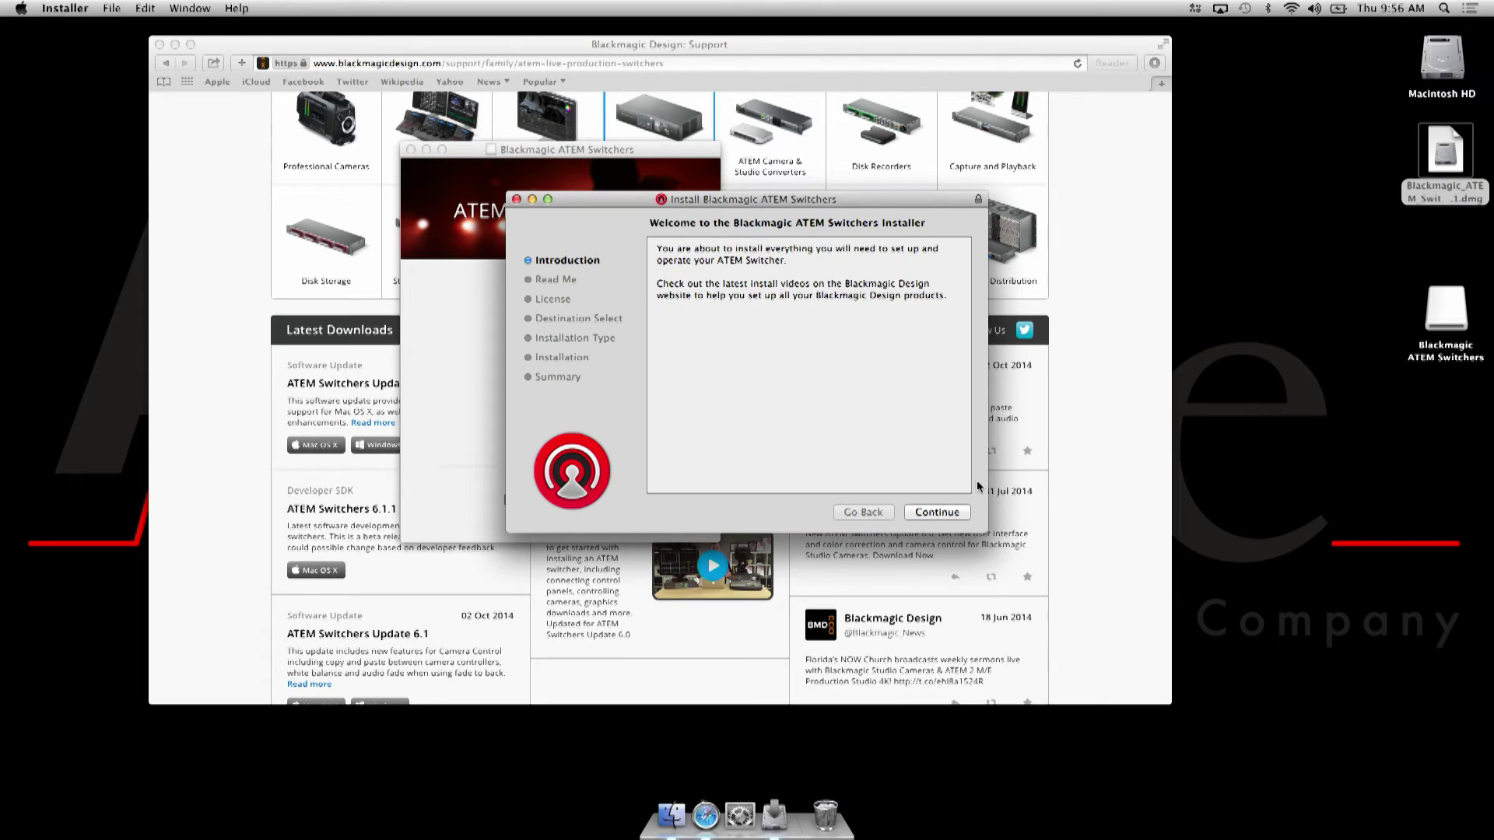
Advance past the installer introduction and agree to the ATEM licence terms
left_click(941, 511)
left_click(942, 512)
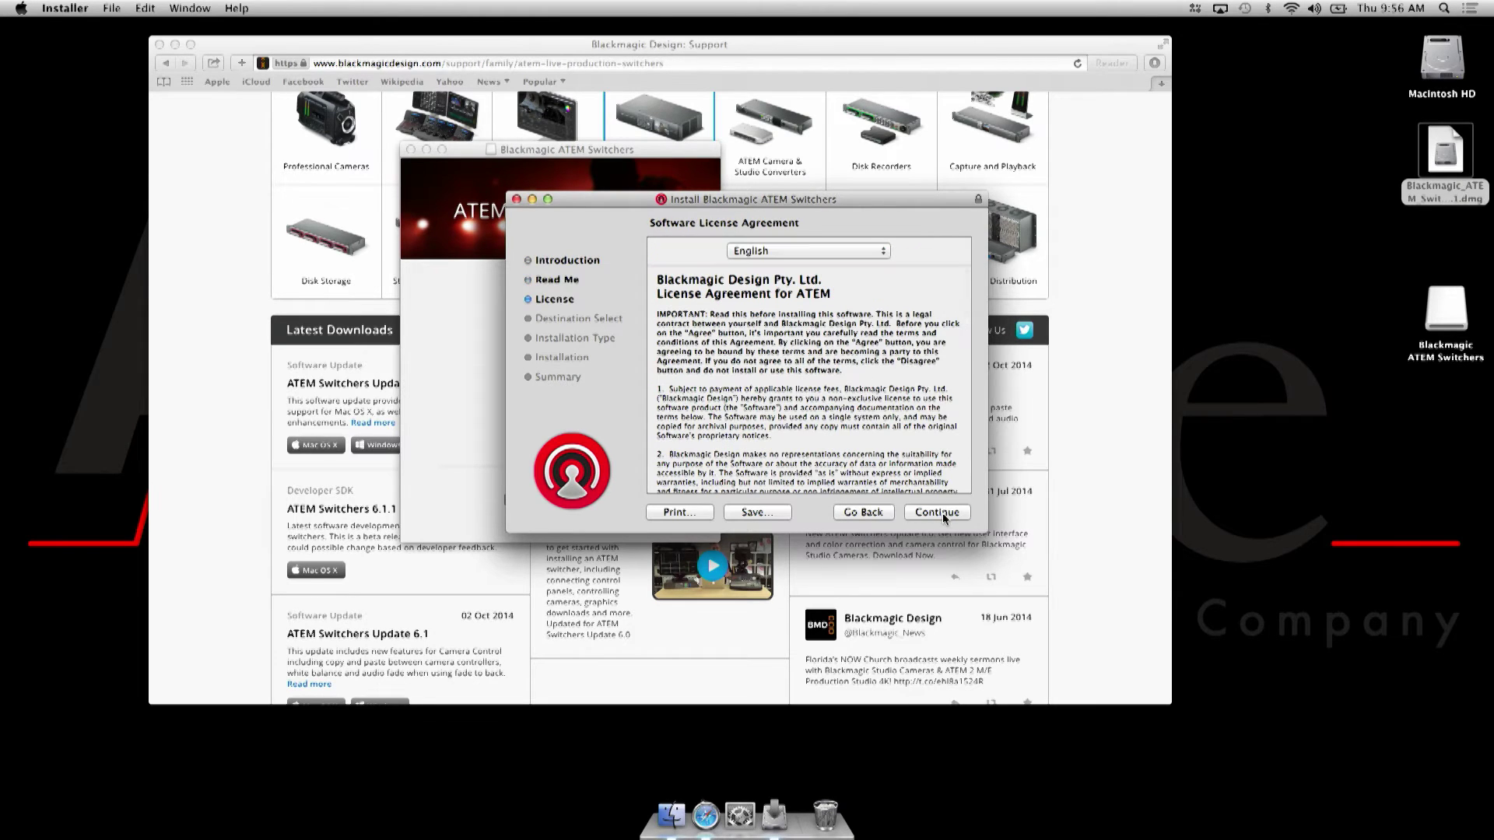
left_click(942, 512)
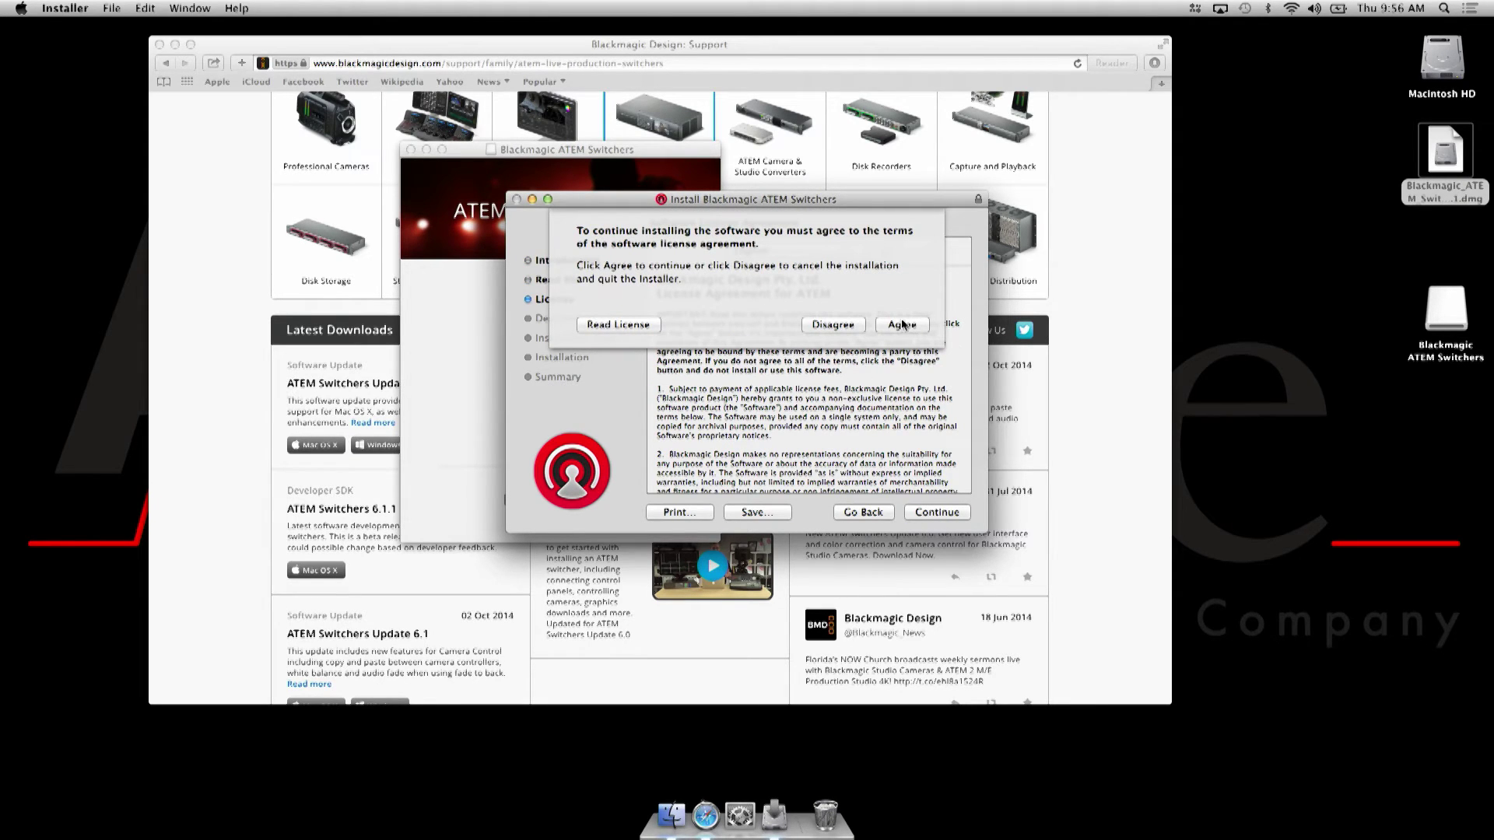
left_click(901, 324)
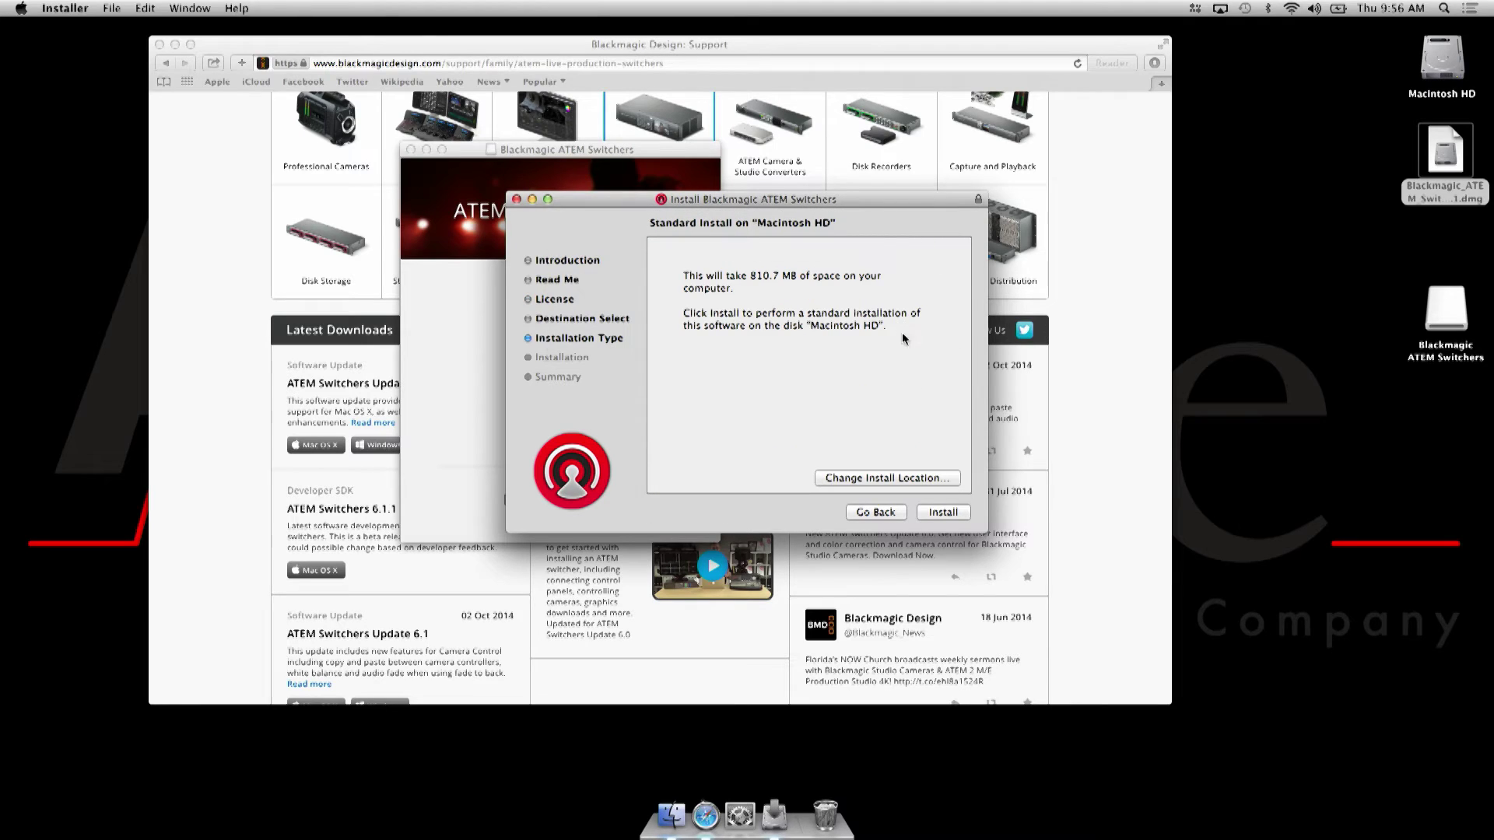
Run the standard install on Macintosh HD, authorising with the admin password and accepting the restart
left_click(935, 513)
type("••••")
left_click(832, 328)
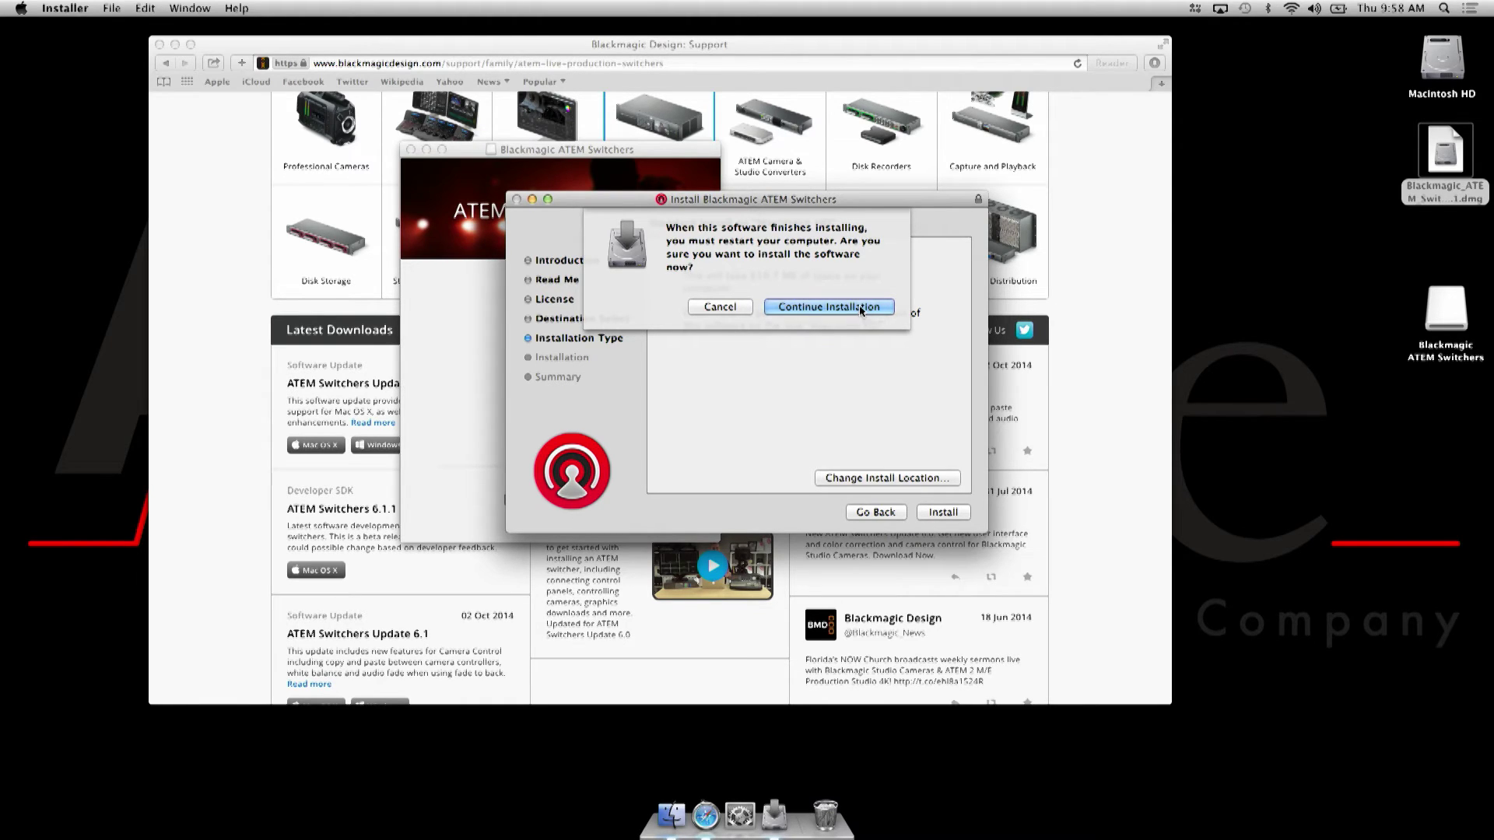
left_click(856, 307)
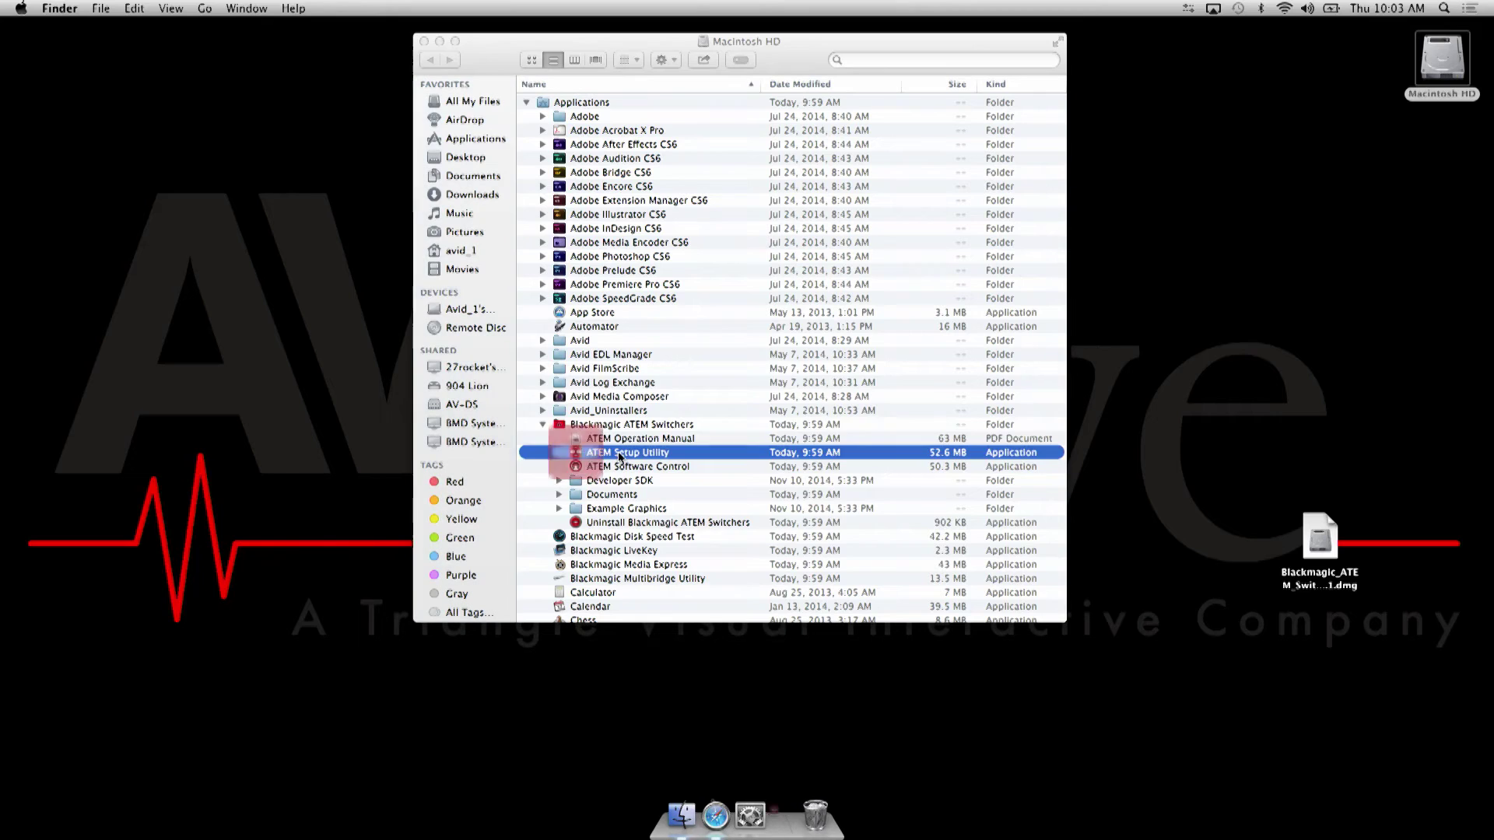
Launch ATEM Setup Utility from Applications > Blackmagic ATEM Switchers to check the switcher's network settings
double_click(619, 455)
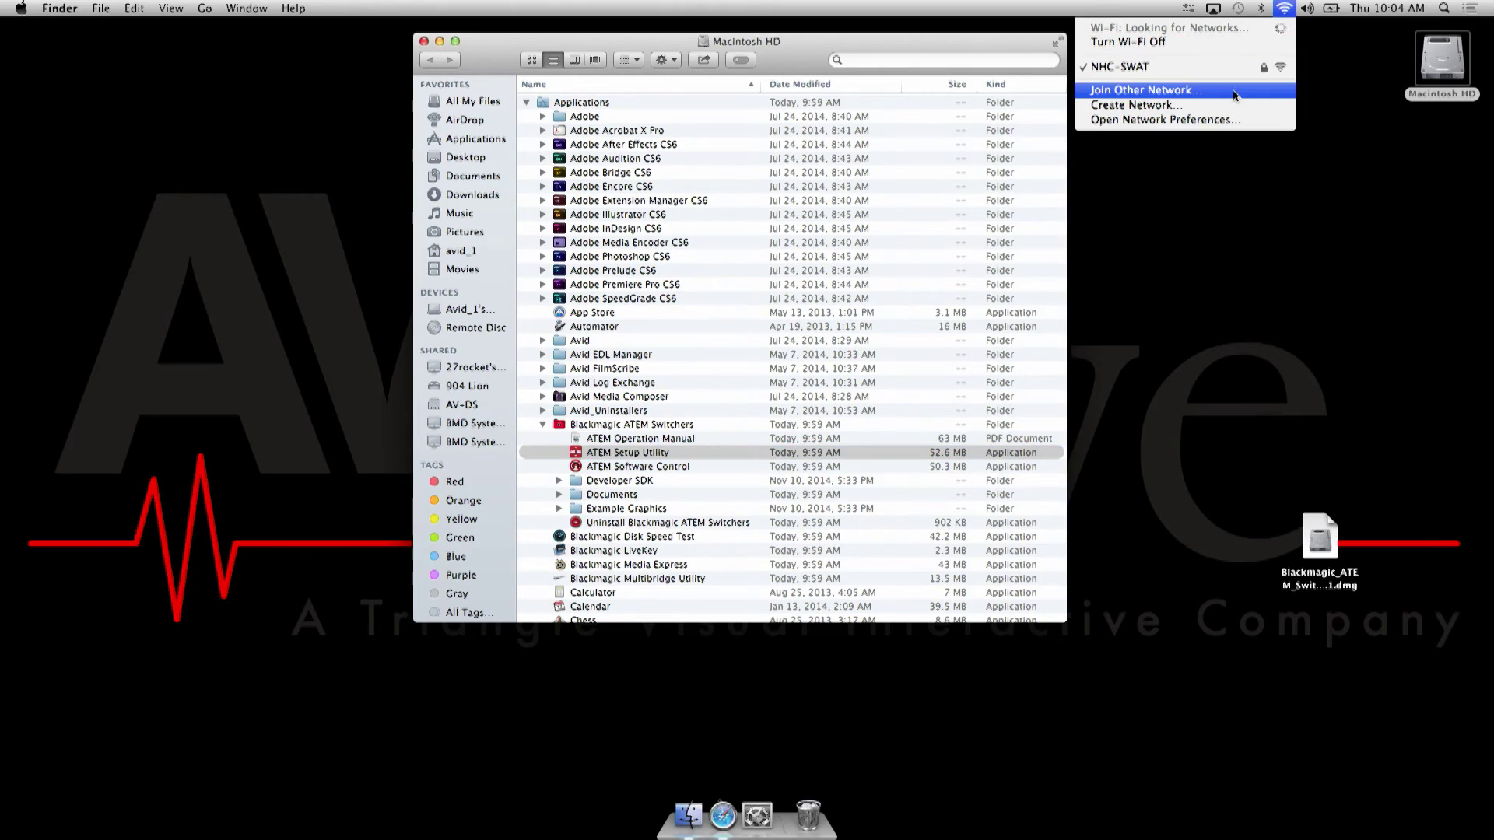
Give Thunderbolt Ethernet a manual IPv4 address 192.168.10.50, subnet 255.255.255.0, then close Network
left_click(1225, 122)
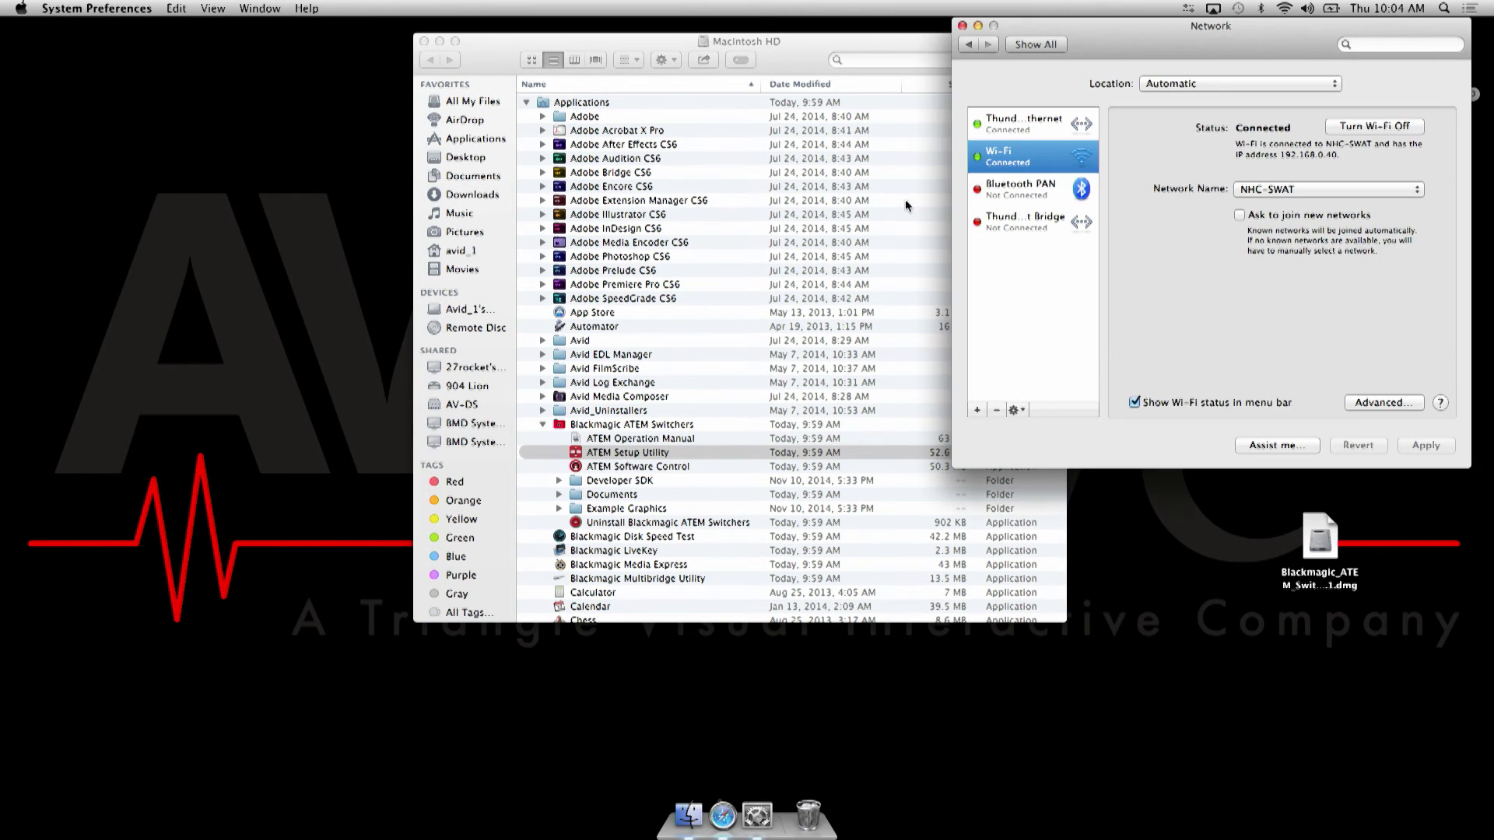
left_click(1004, 135)
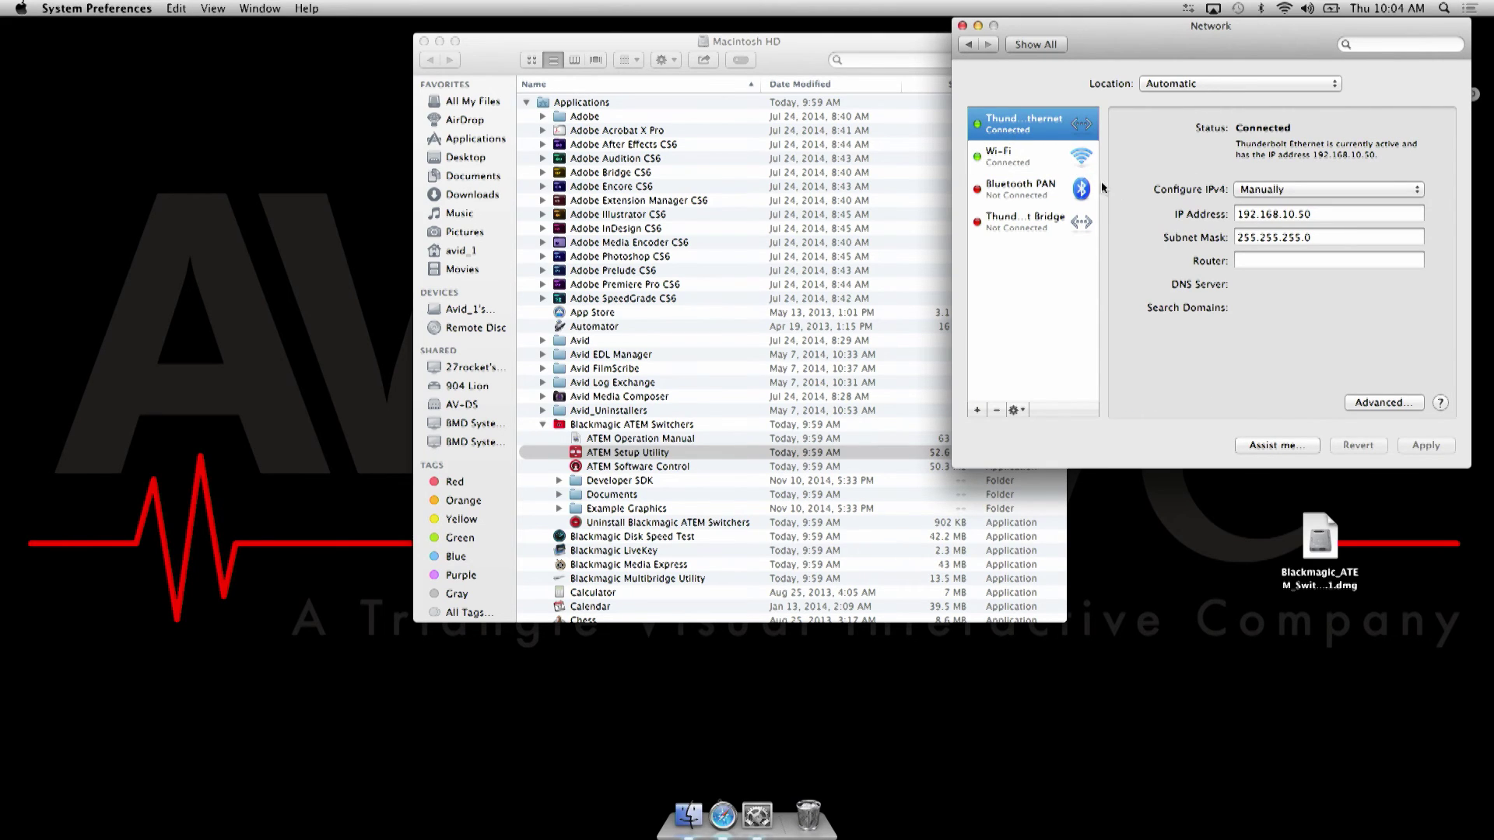
left_click(1261, 190)
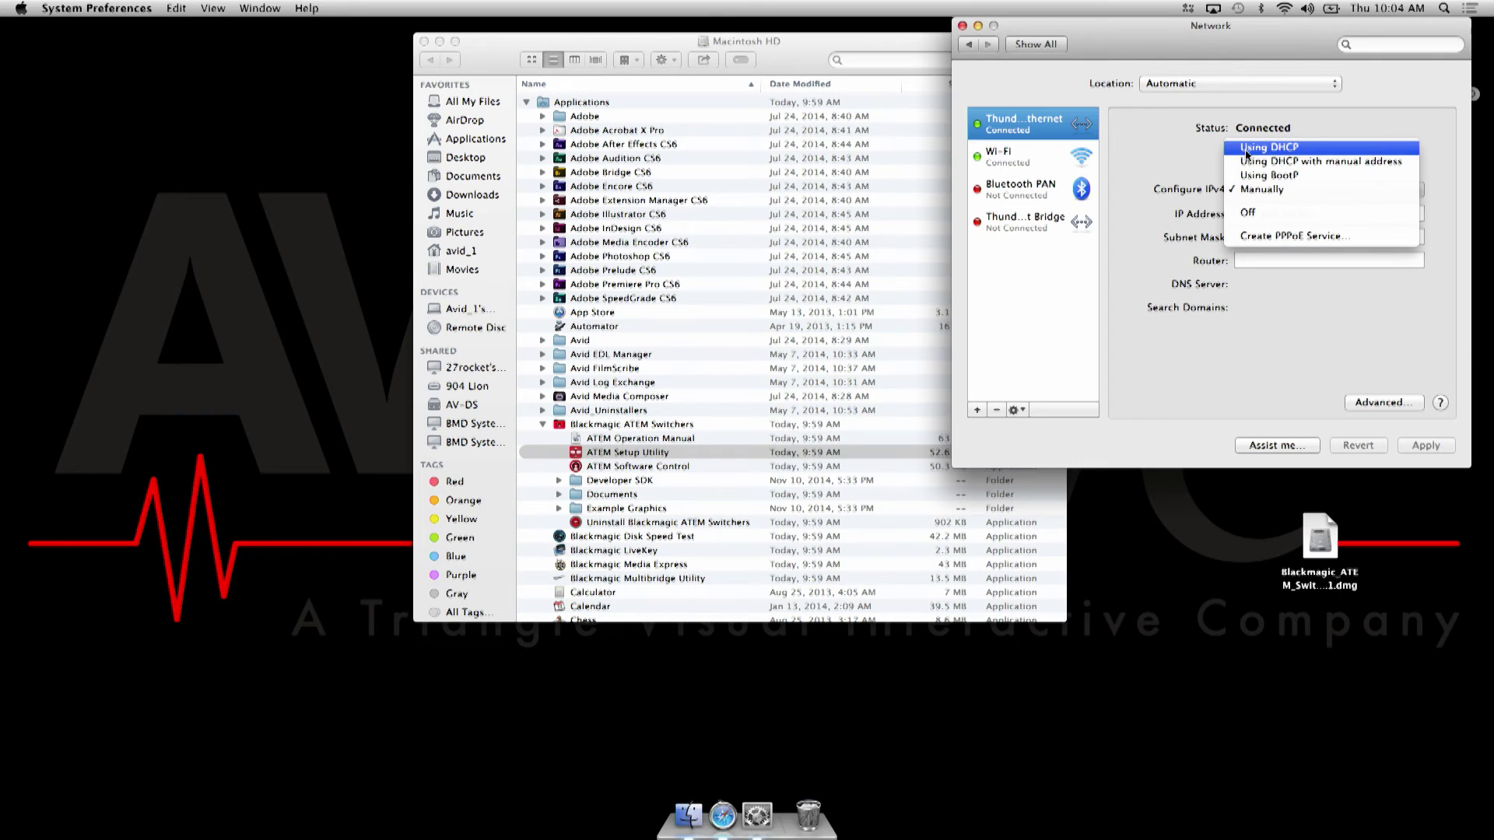
left_click(1245, 190)
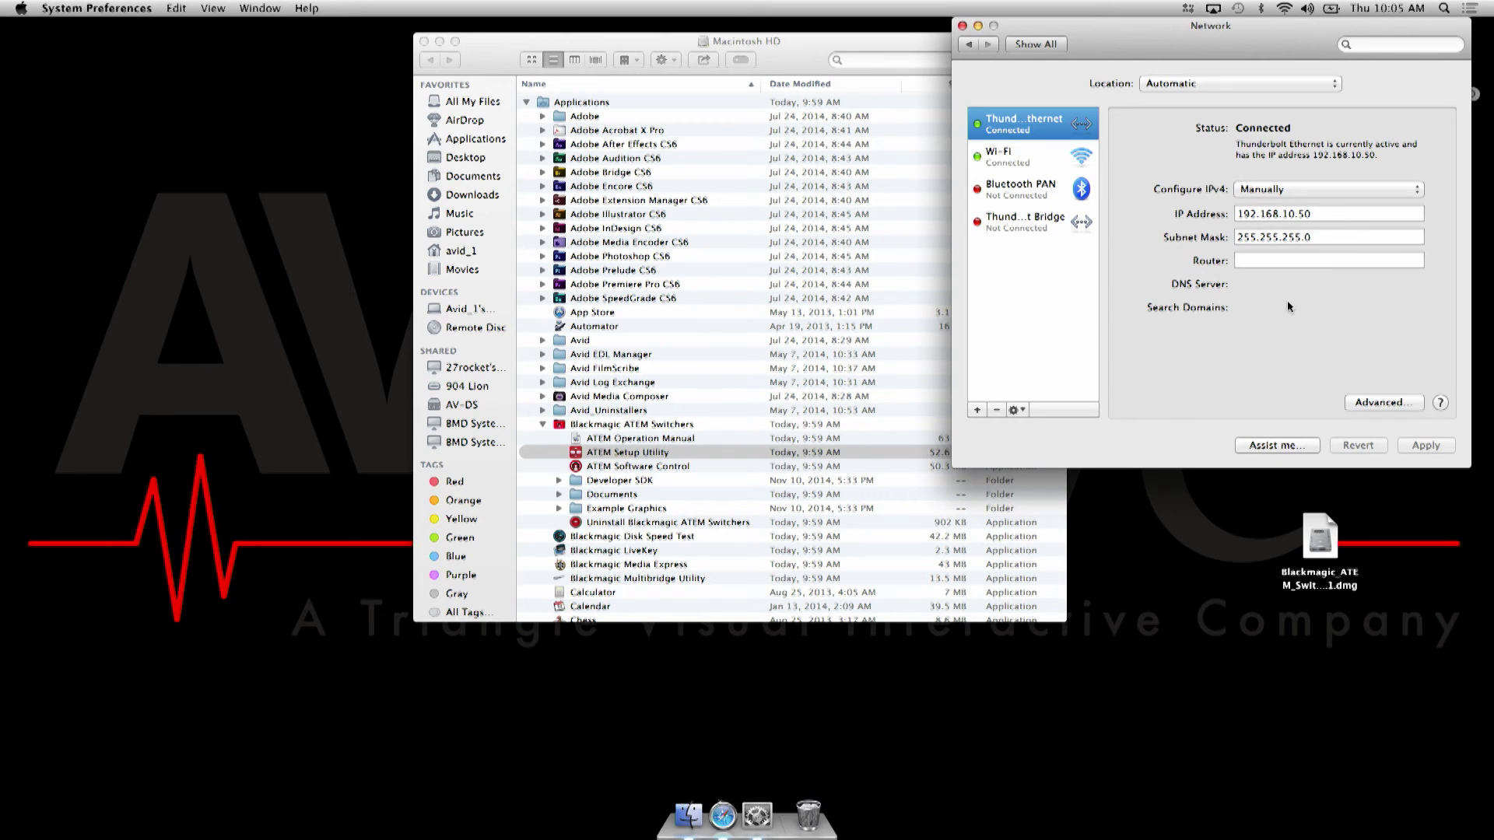
left_click(1271, 259)
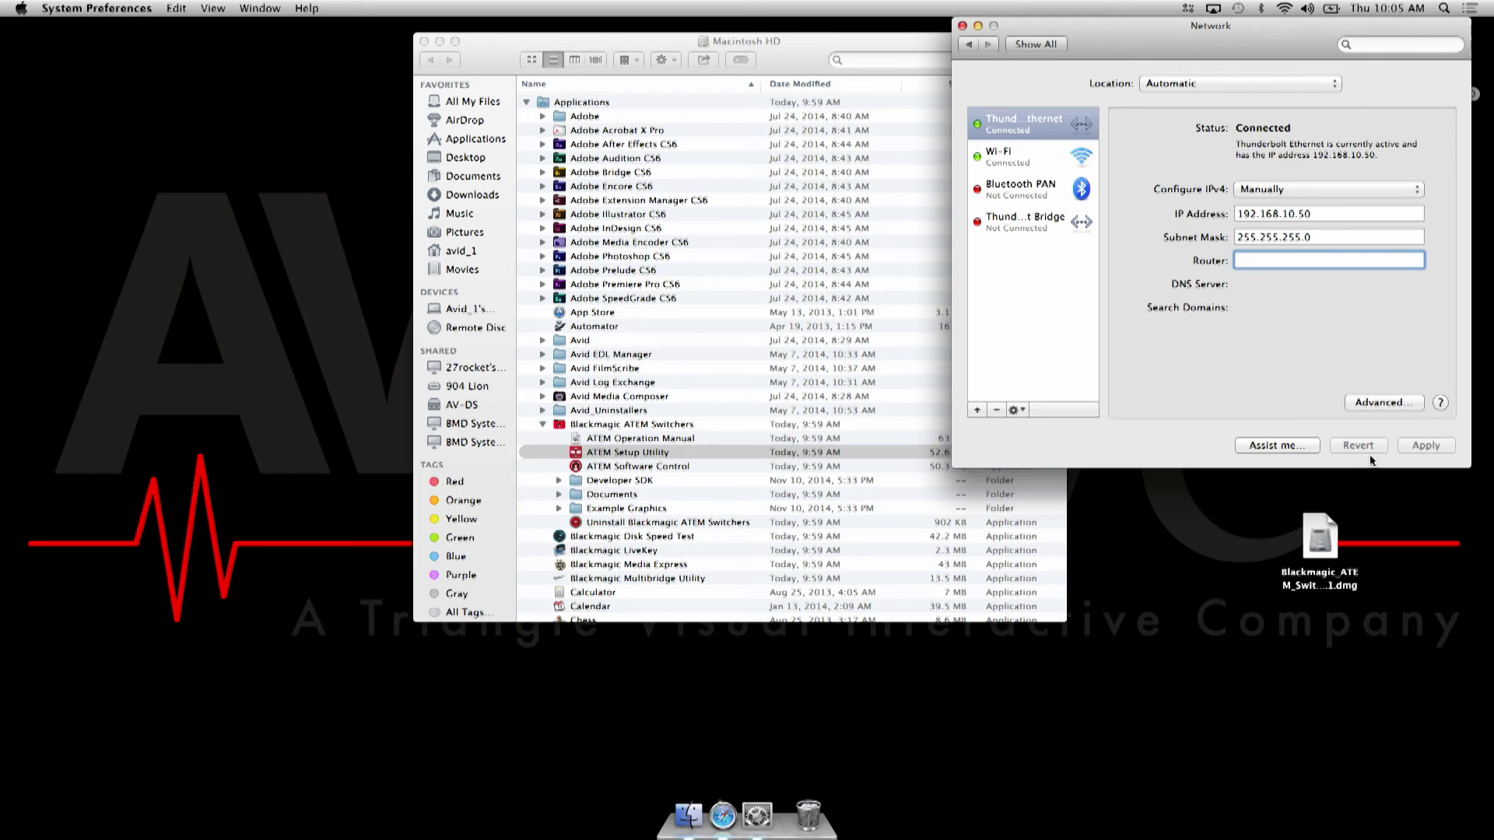
left_click(962, 26)
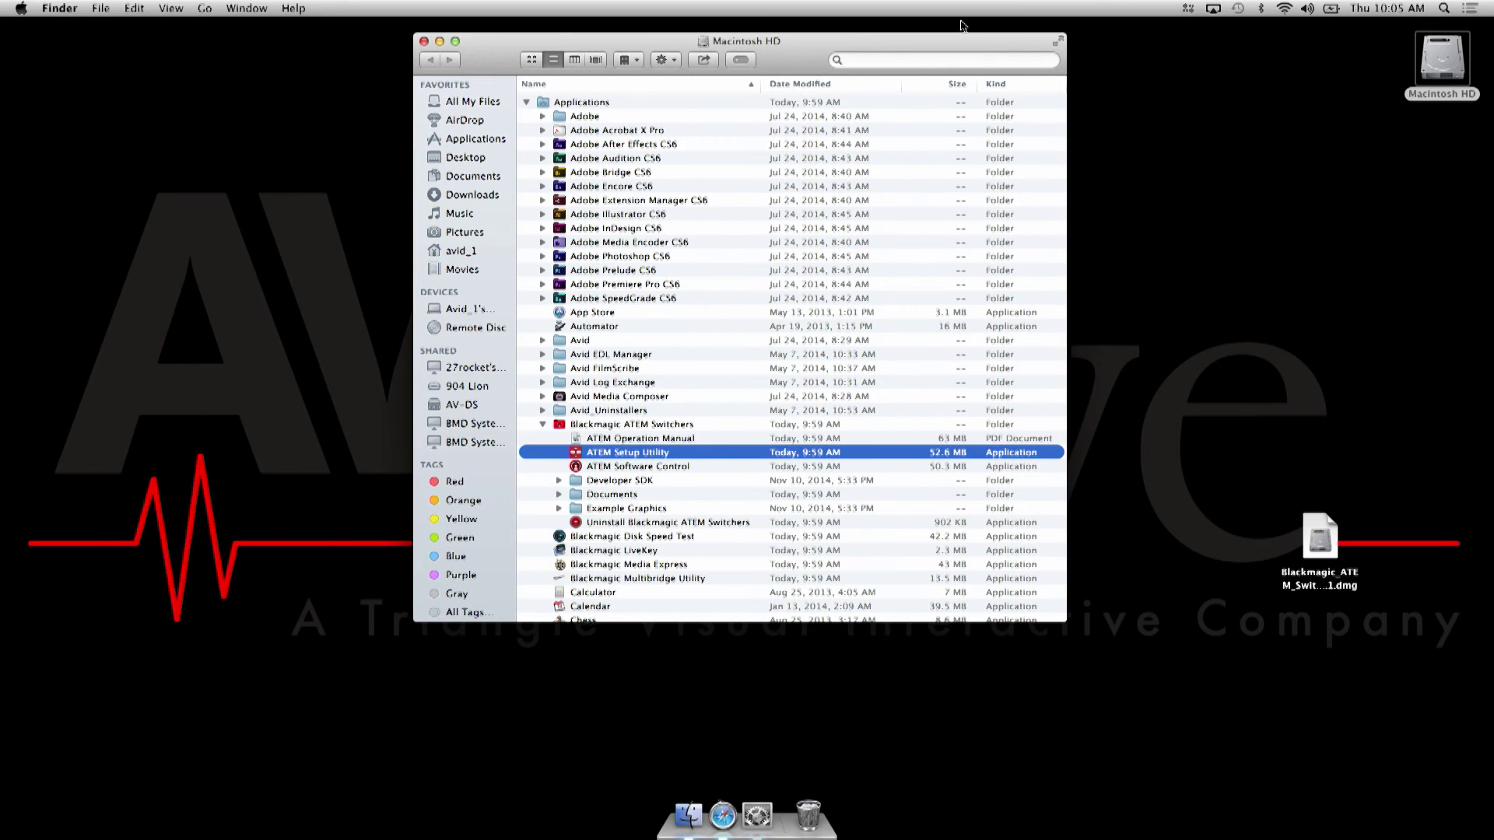
Launch ATEM Software Control, reposition its window, and show Preferences with switcher IP 192.168.10.240
double_click(652, 467)
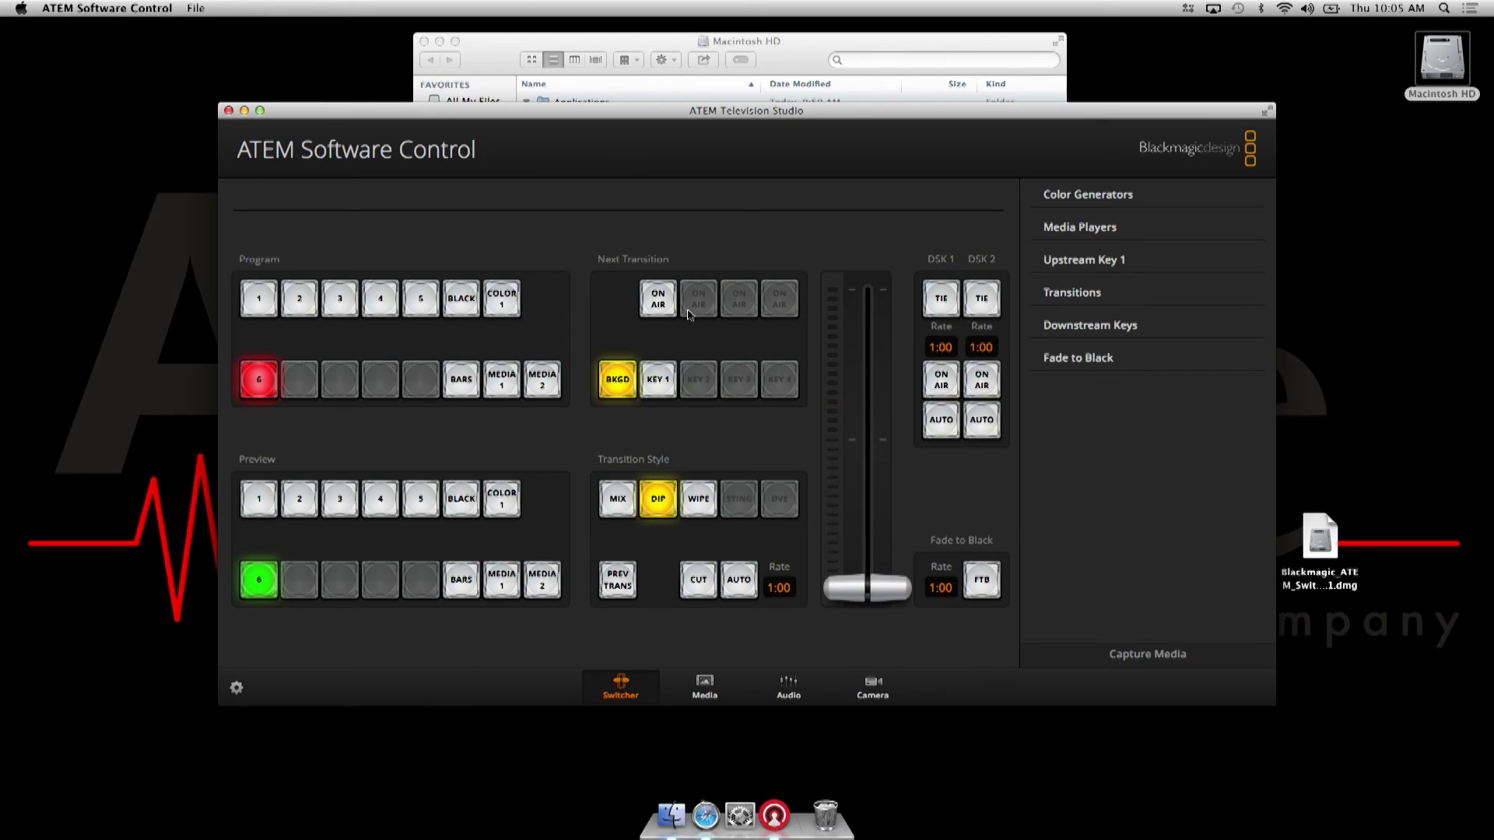
left_click_drag(633, 118, 579, 67)
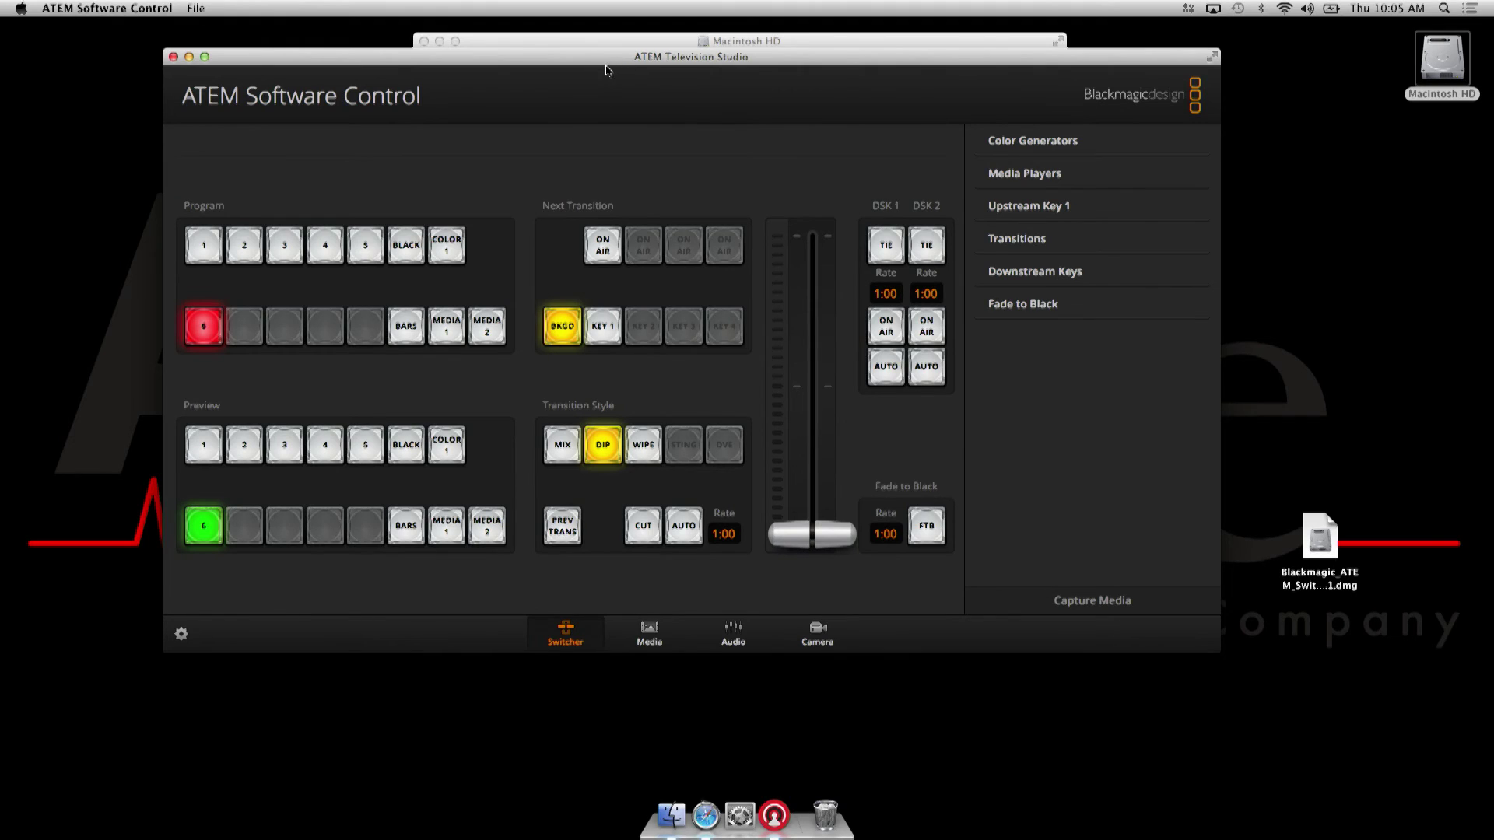
left_click_drag(607, 69, 610, 54)
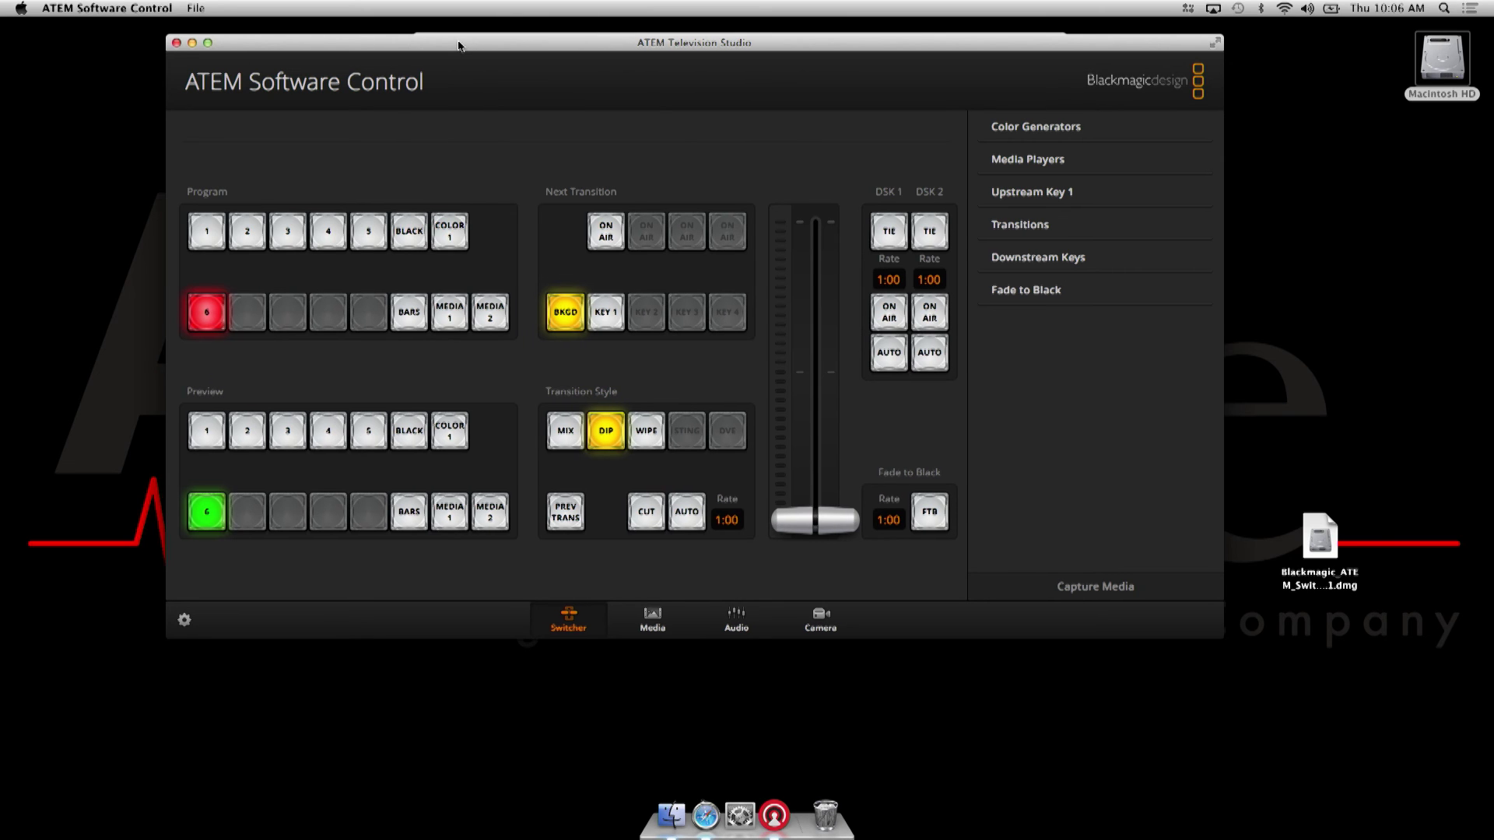
left_click_drag(459, 45, 424, 42)
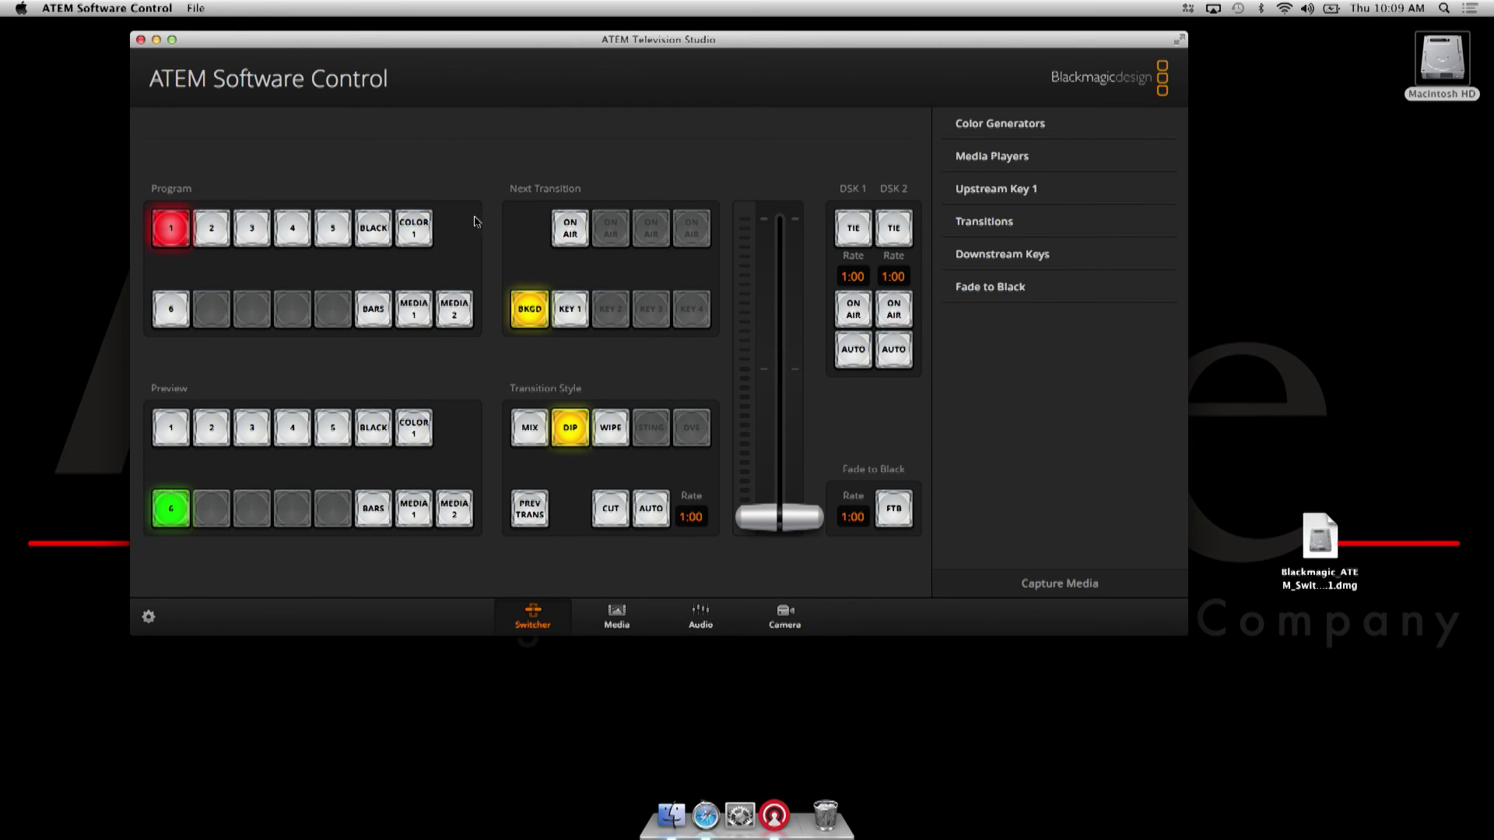
left_click(127, 9)
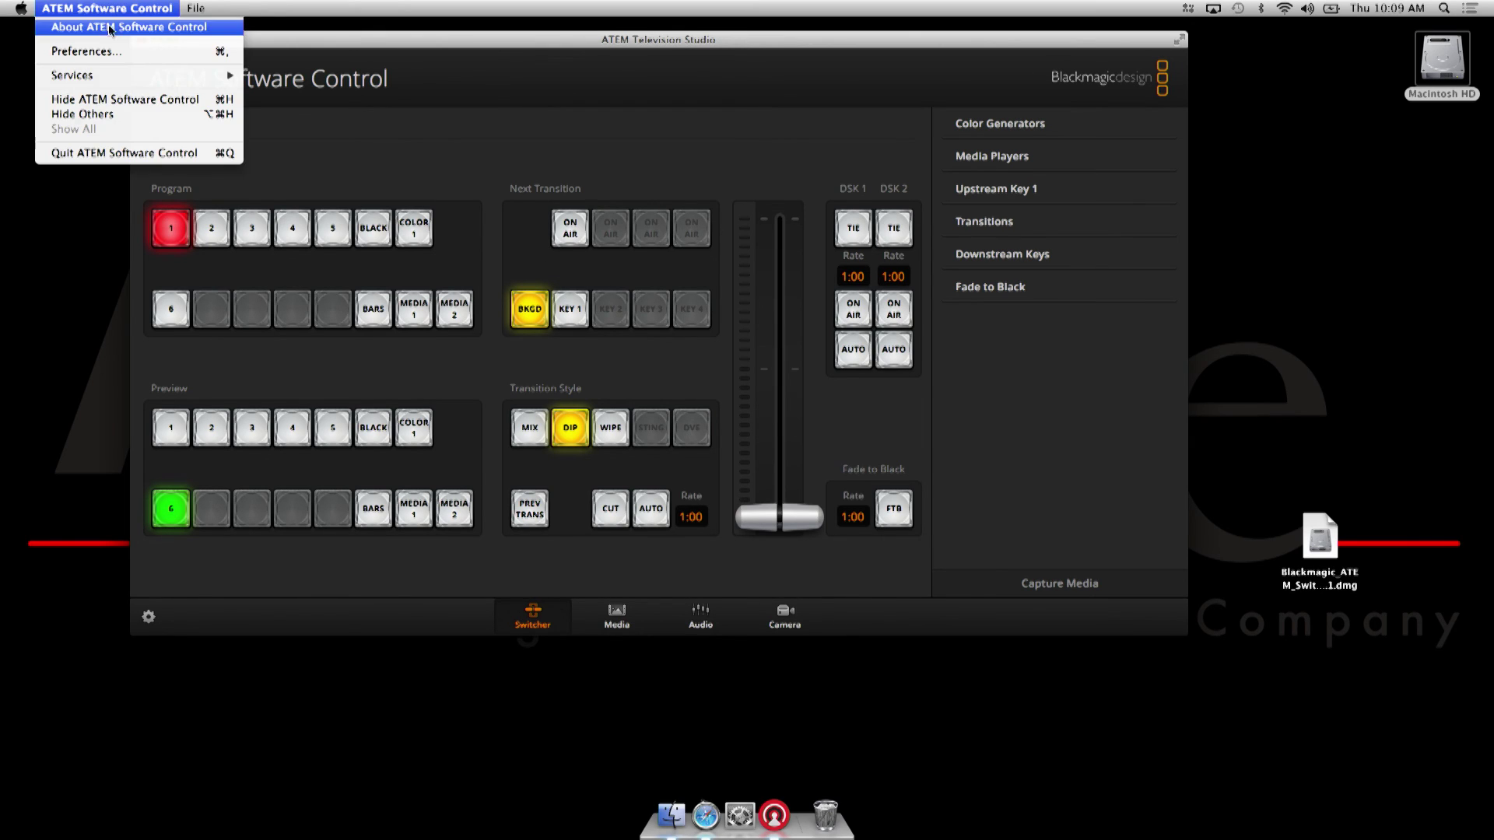
left_click(113, 52)
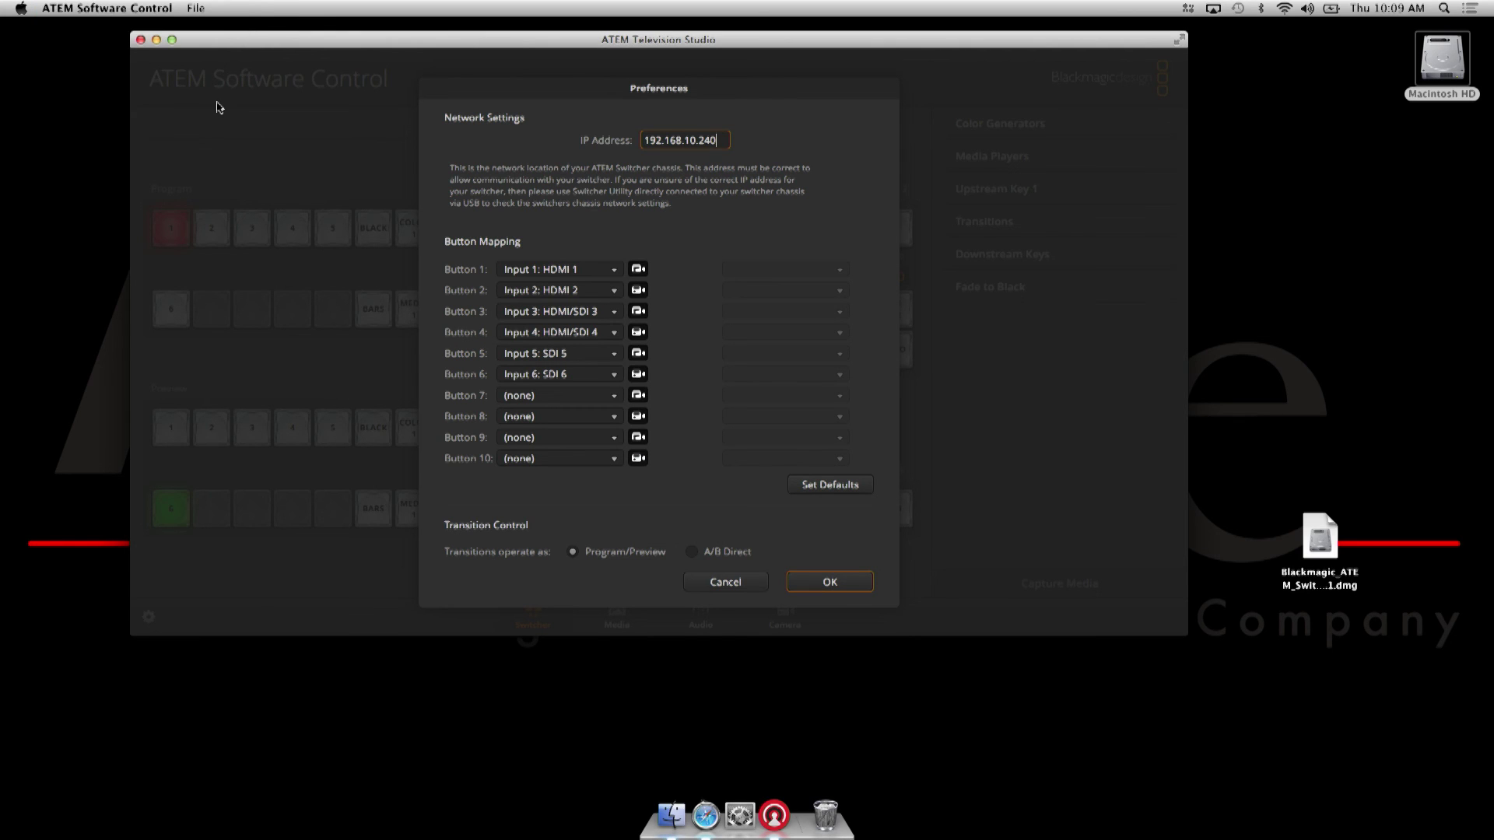